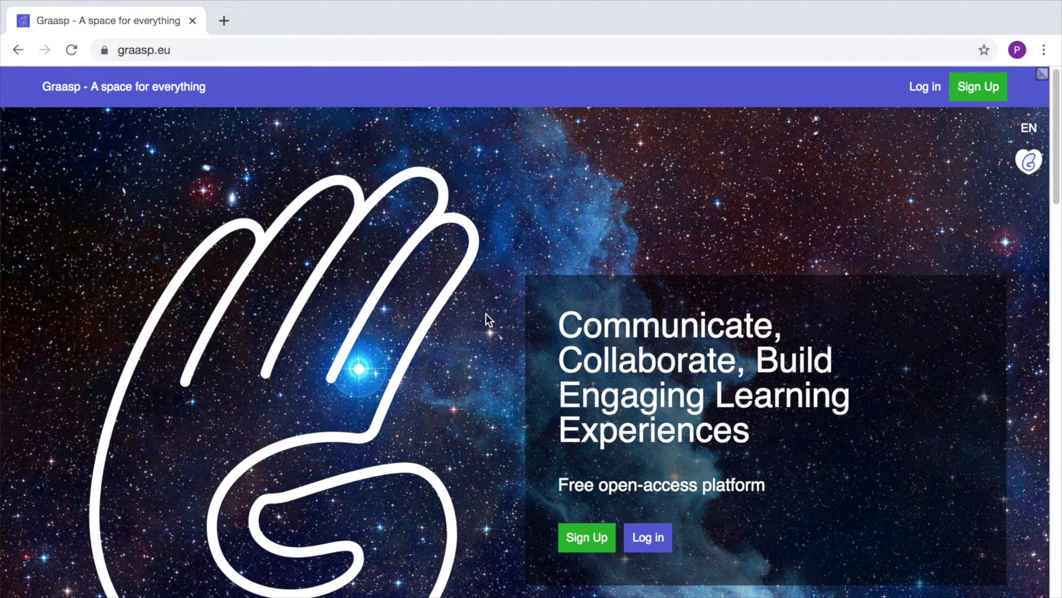
Step: Put the browser in full screen on the Graasp home dashboard and open the support chat panel
key(ctrl+super+f)
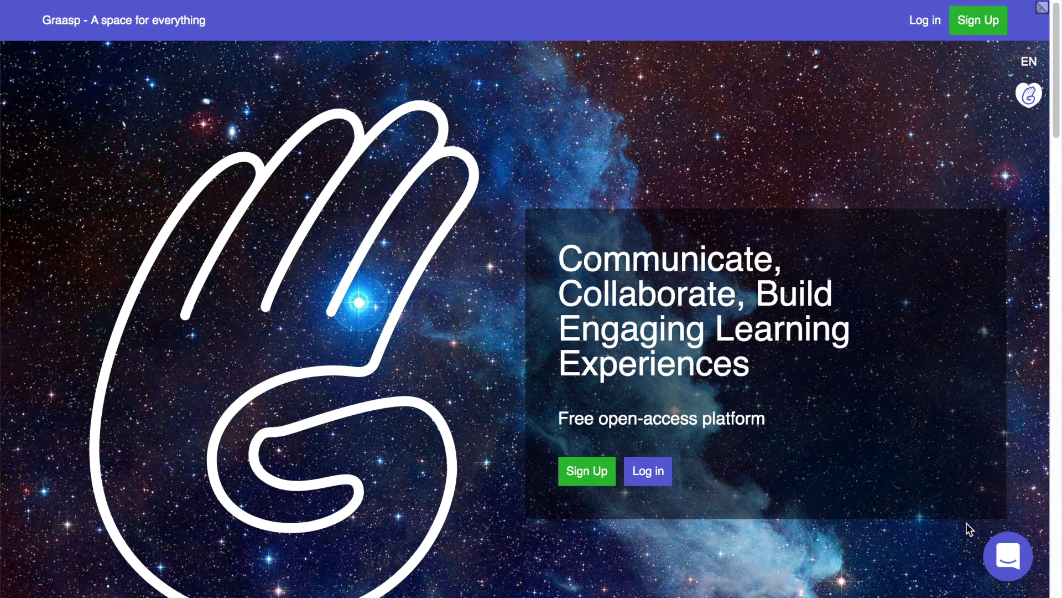
click(1010, 565)
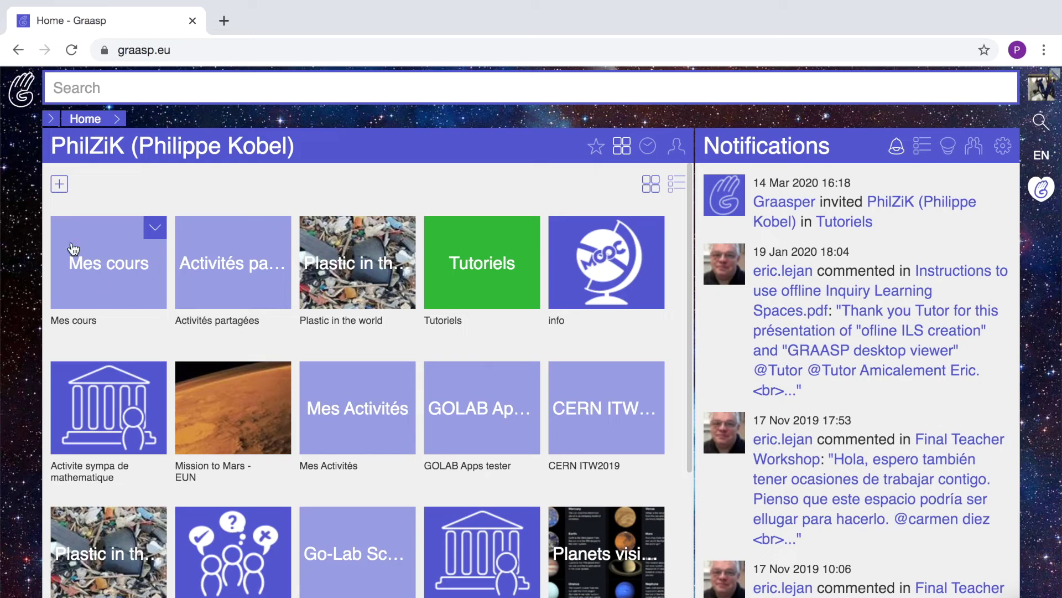
Step: Create a new space named 'My courses' and open it
click(59, 189)
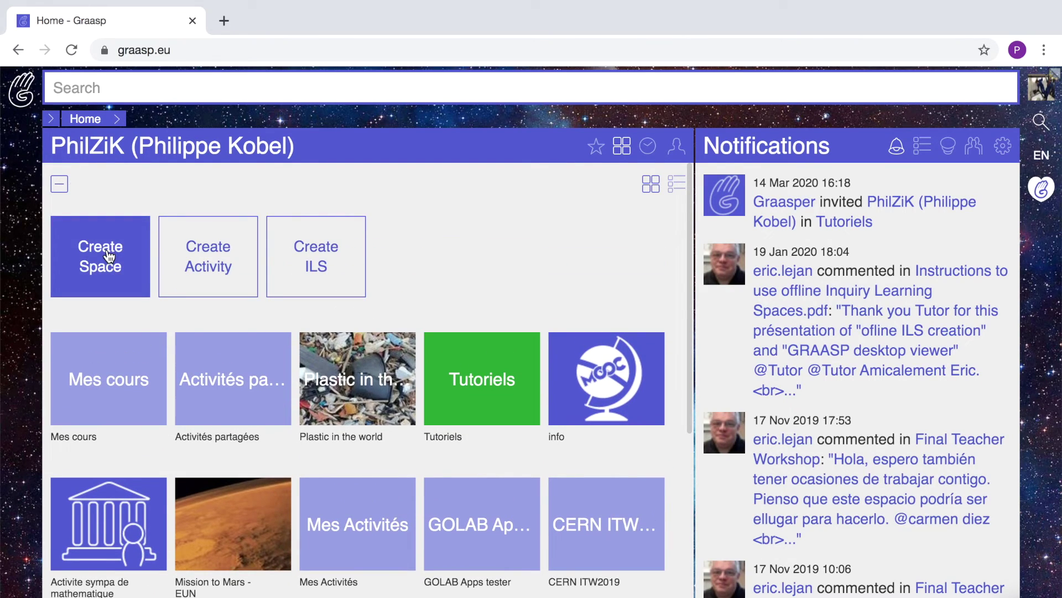
click(109, 257)
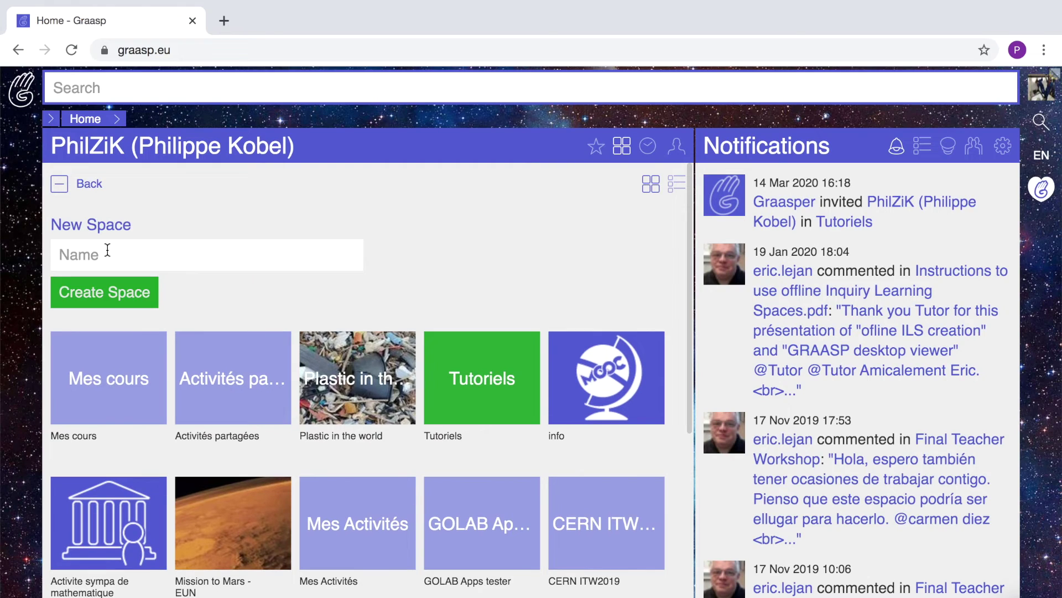
click(107, 249)
text(My courses)
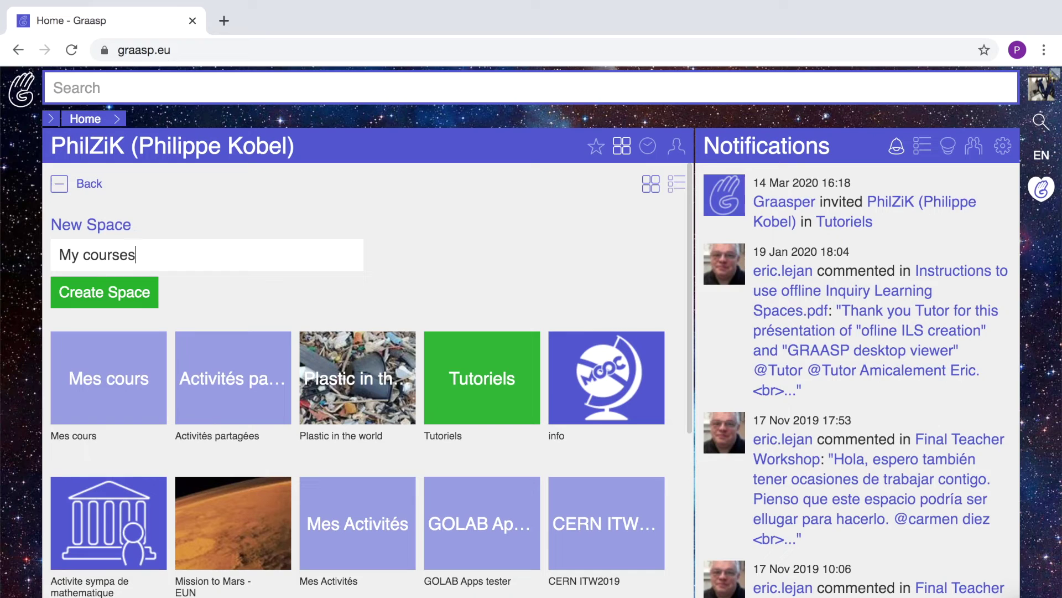
click(86, 294)
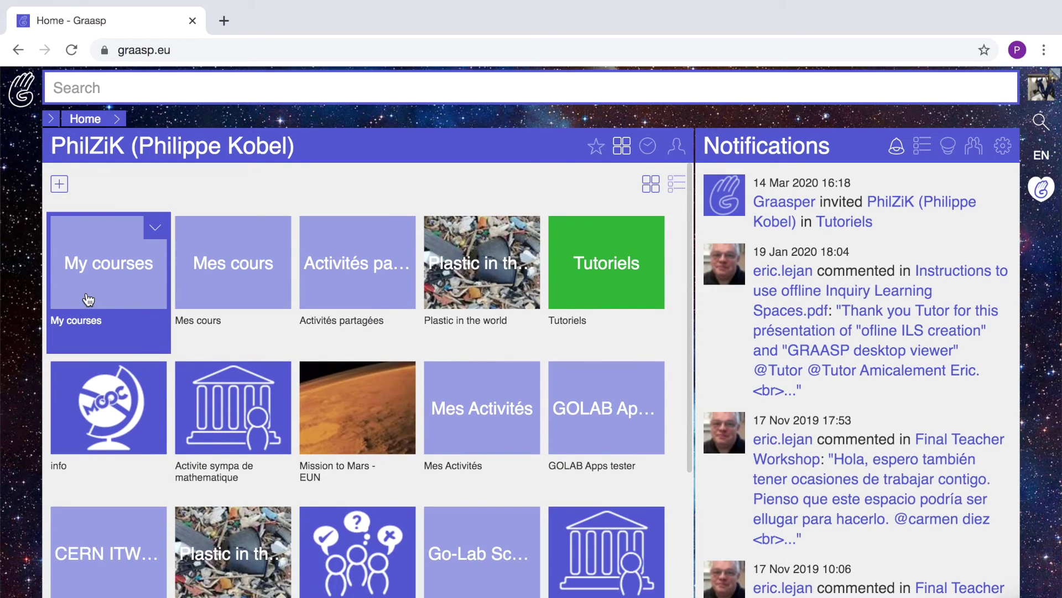
click(120, 278)
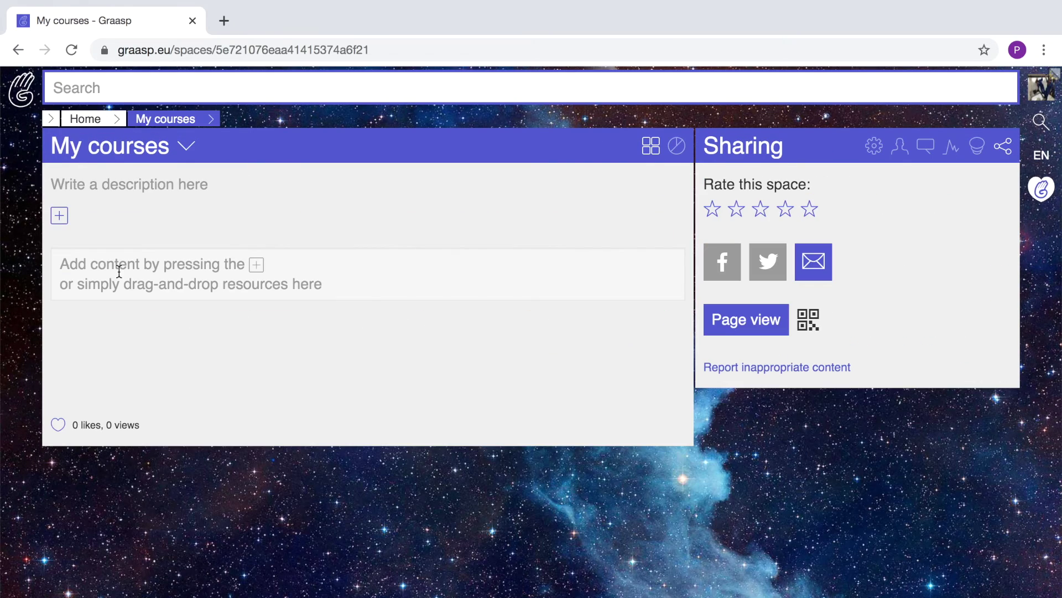
Step: Create an activity named 'My first online course' from the MOOC template
click(59, 217)
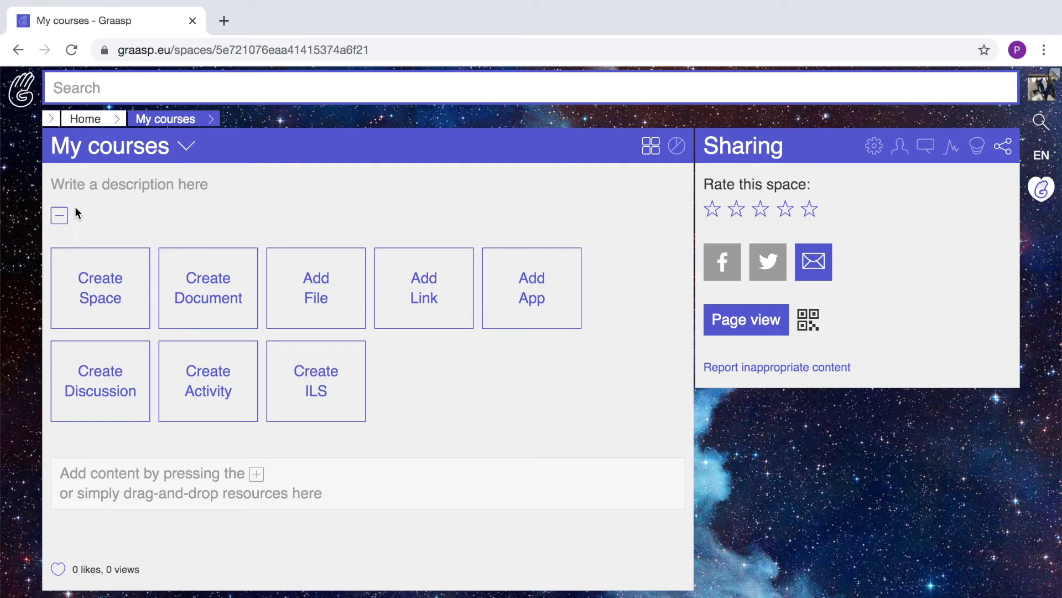
click(208, 380)
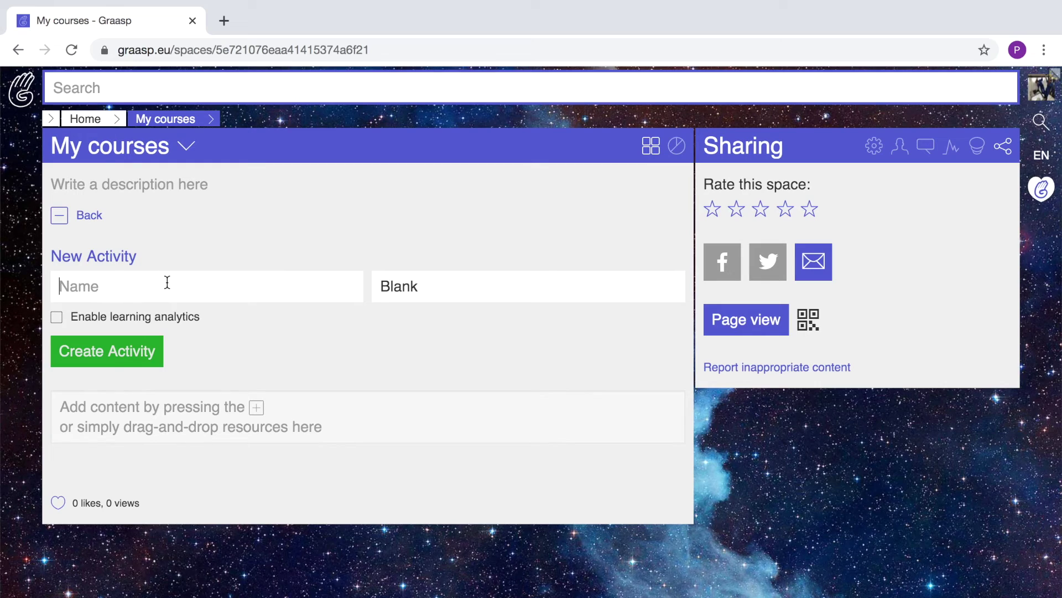
text(My first online )
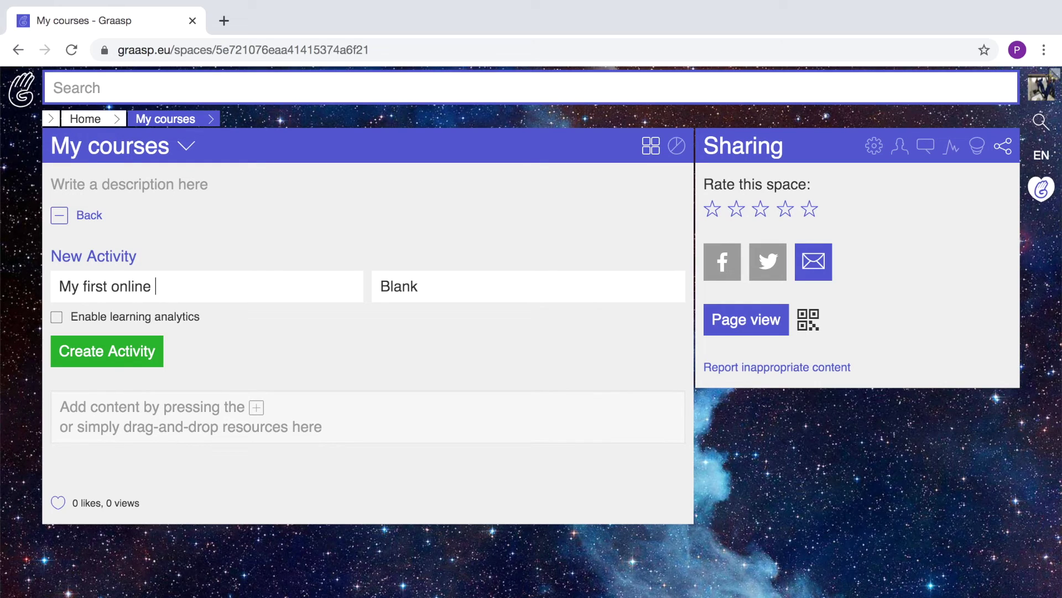
text(course)
click(406, 286)
scroll(441, 412, down, 1)
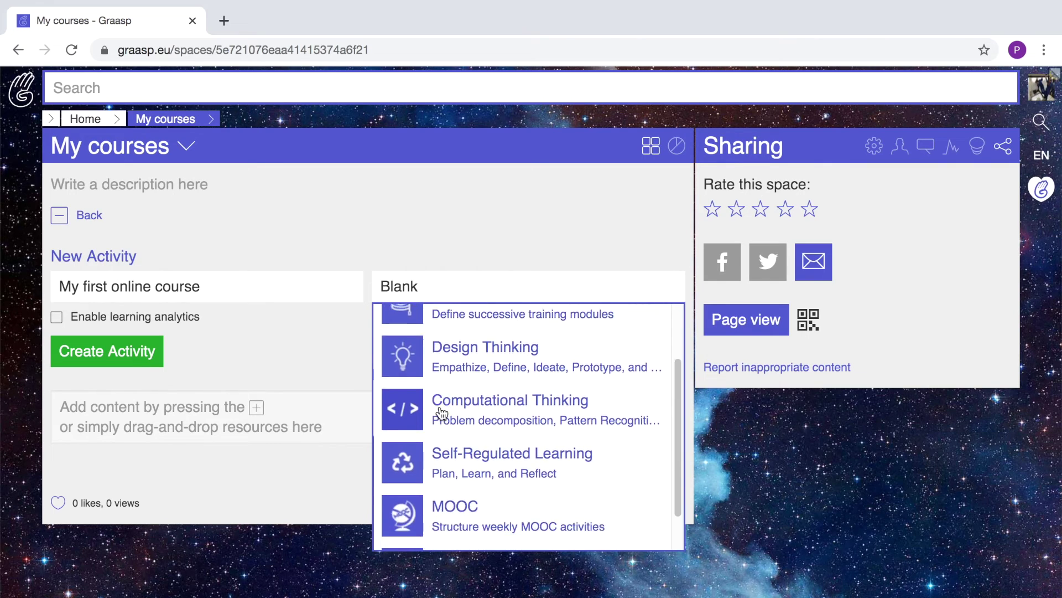
scroll(441, 413, down, 1)
scroll(441, 412, up, 3)
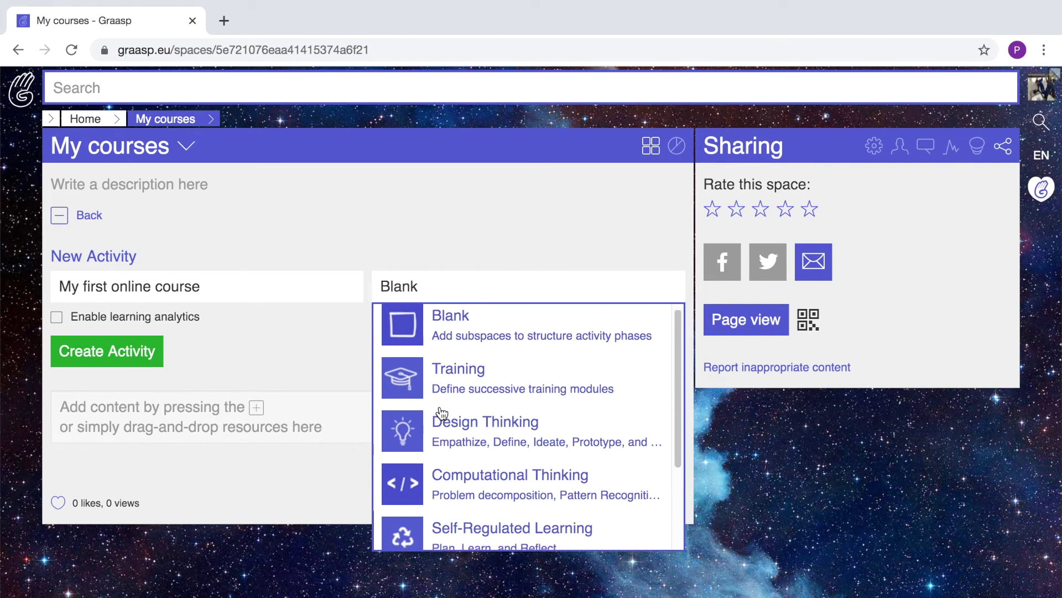
scroll(441, 412, down, 3)
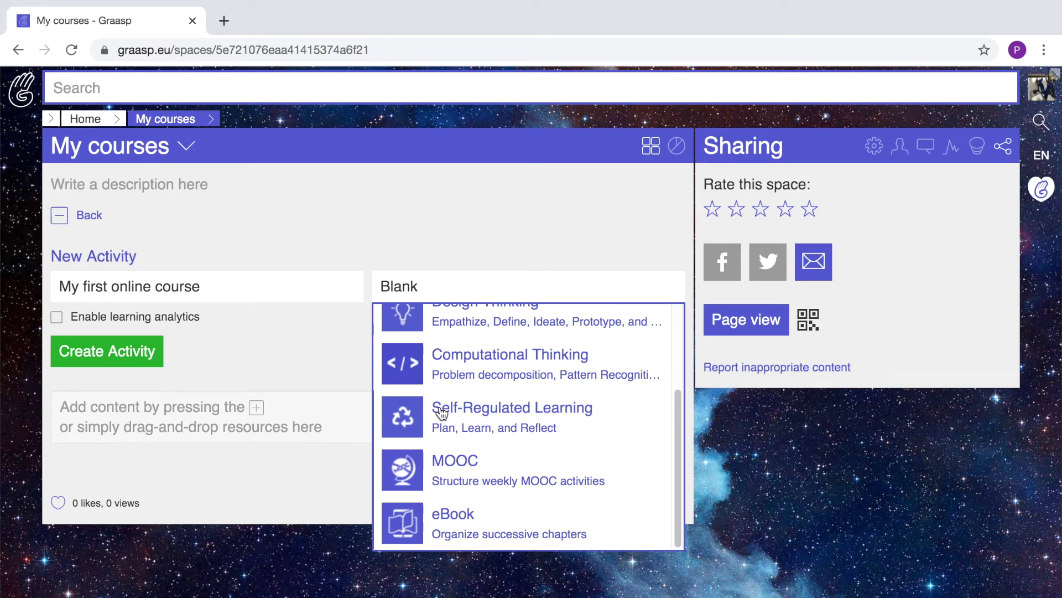
click(450, 467)
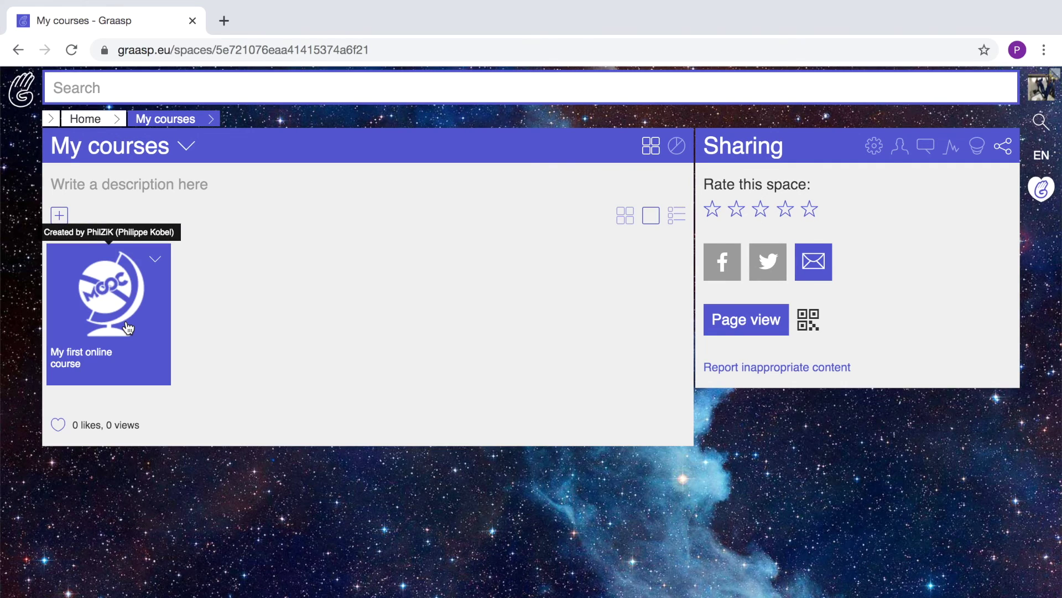
Step: Open 'My first online course' and go into its Week 1 space
click(128, 328)
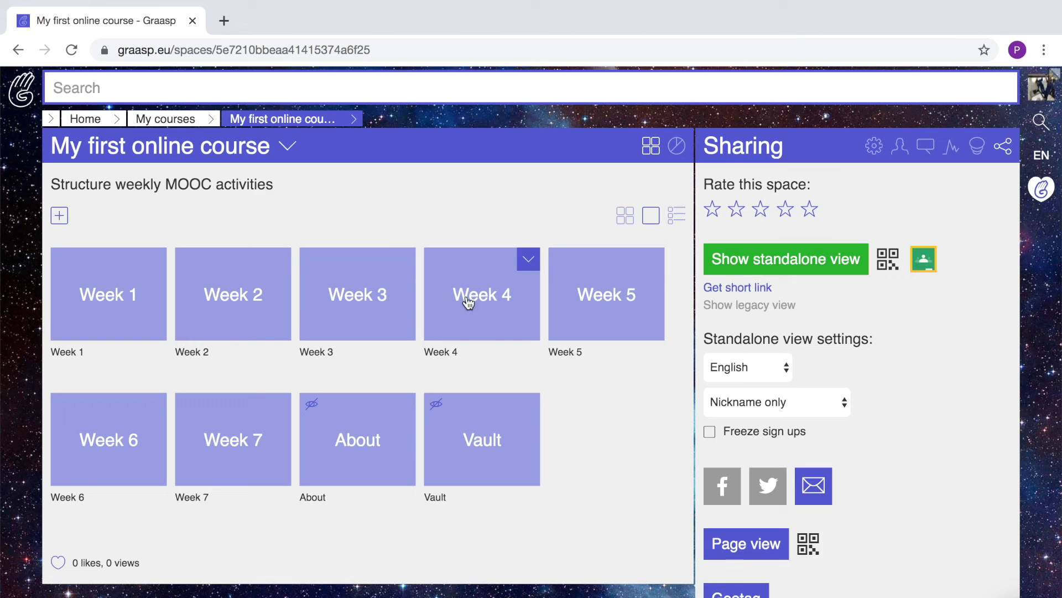
mouse_move(261, 464)
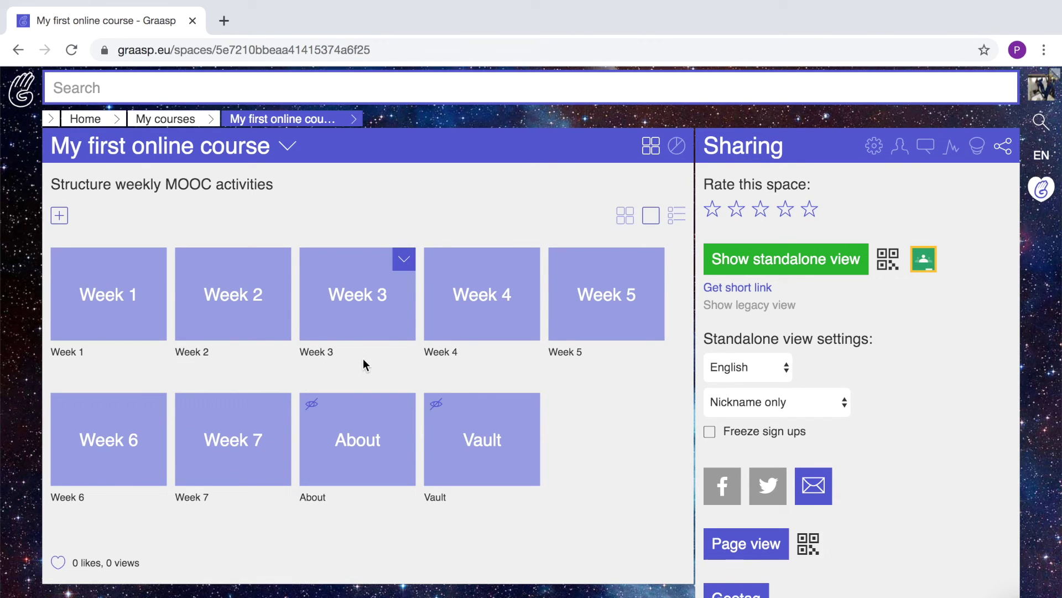
click(135, 294)
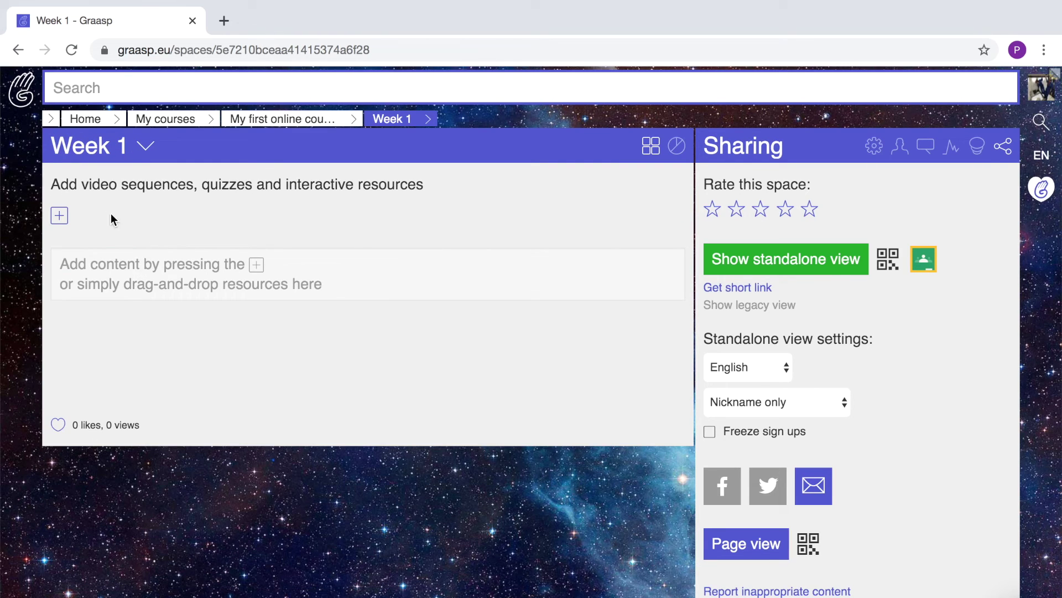
Step: Rename the Week 1 space to 'French'
click(126, 145)
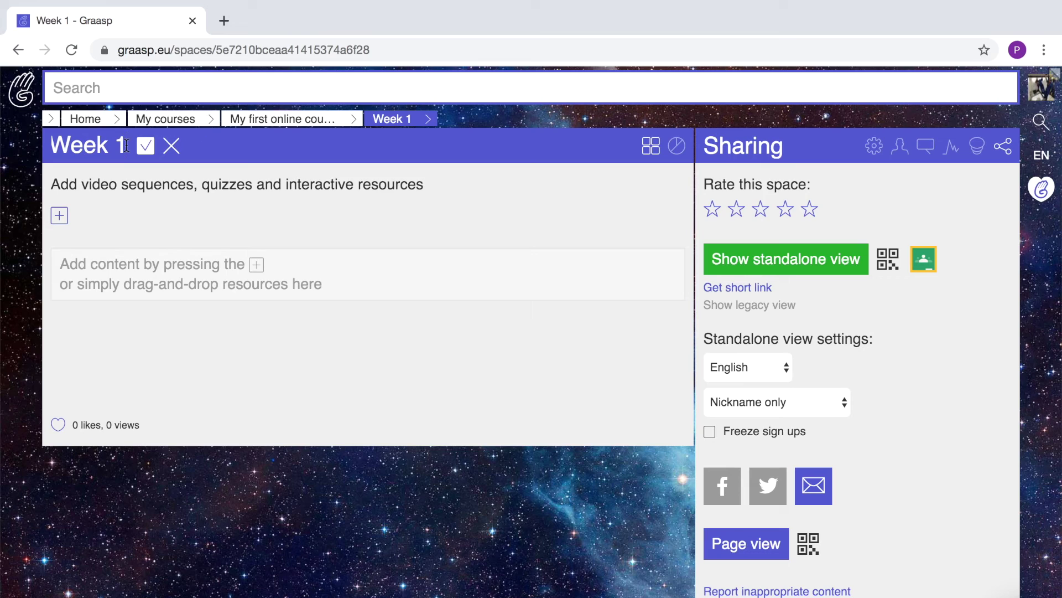
key(BackSpace)
key(BackSpace)
key(BackSpace)
key(BackSpace)
key(BackSpace)
key(BackSpace)
text(French)
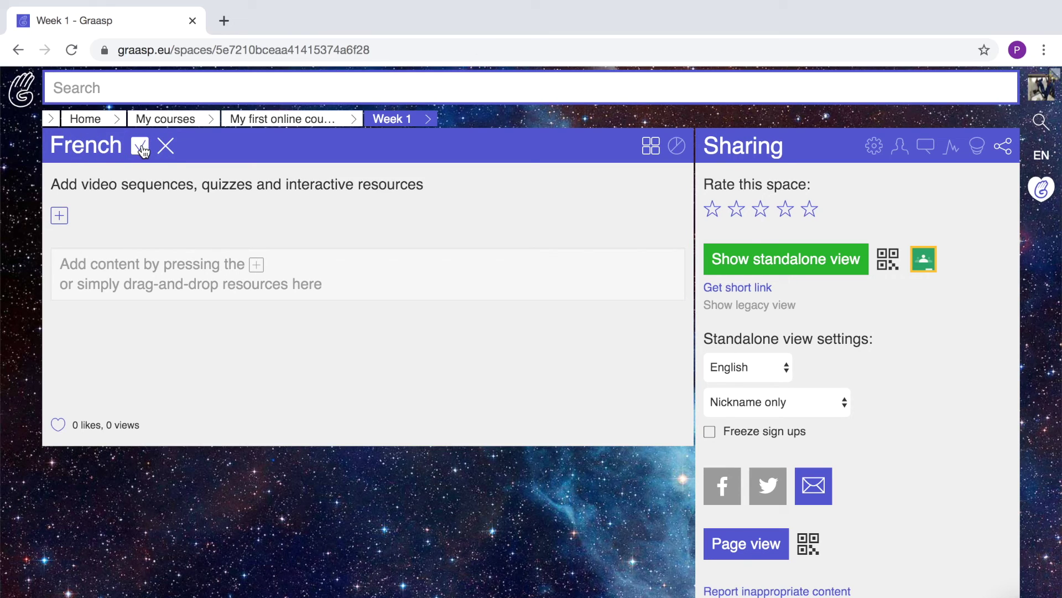
click(141, 148)
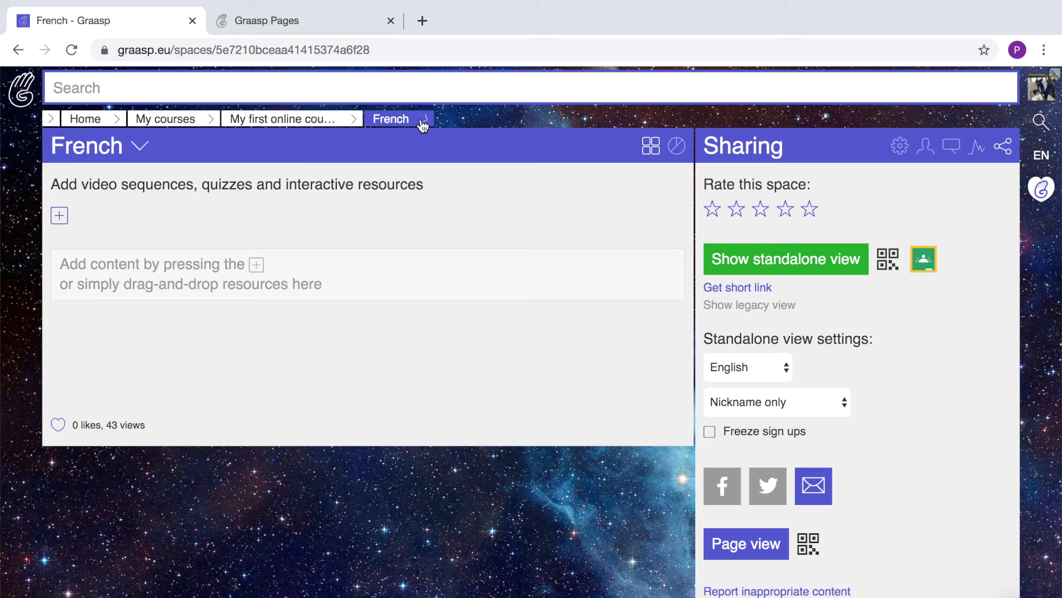
Step: Open the French phase in student page view in a second tab, then return to editing
click(304, 120)
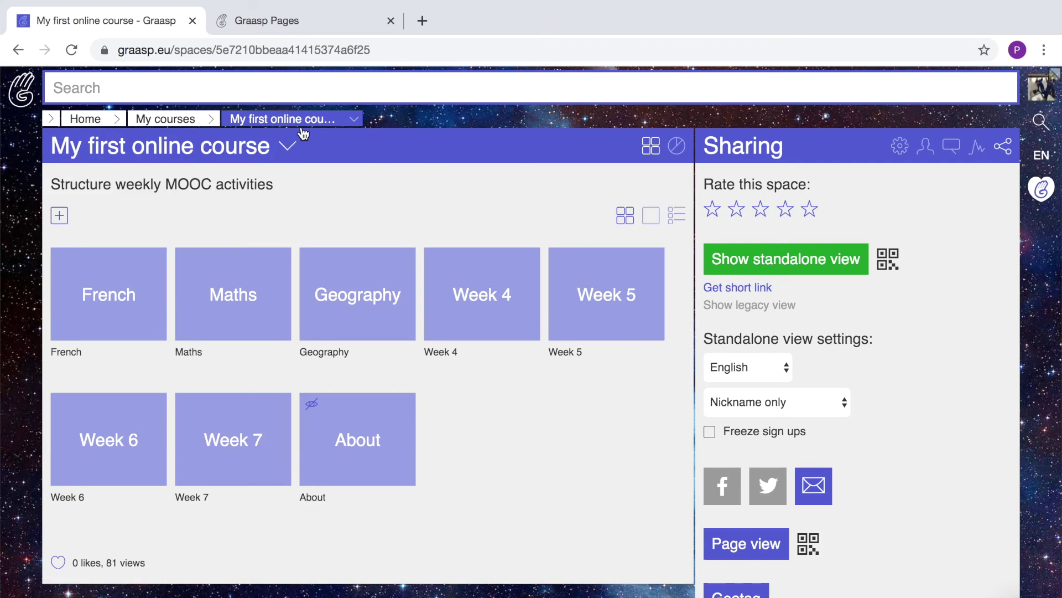
click(151, 300)
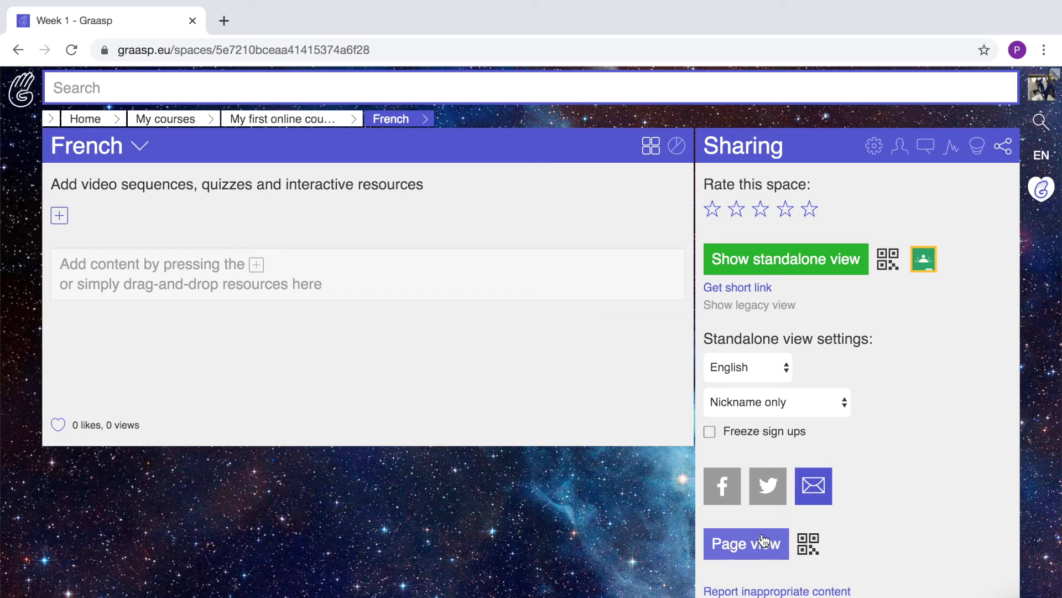
click(757, 553)
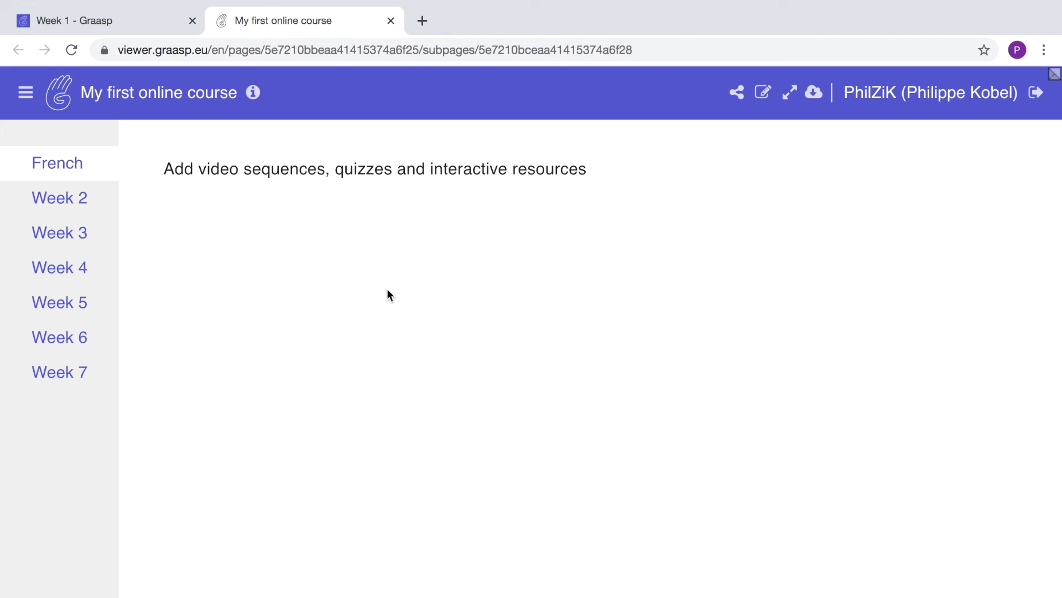
click(637, 49)
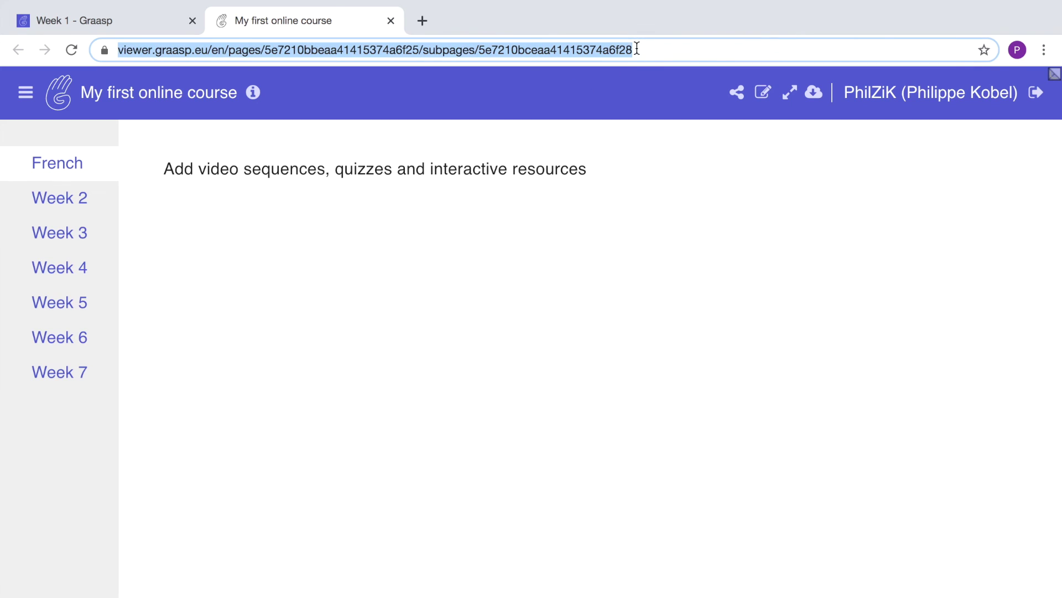
click(199, 14)
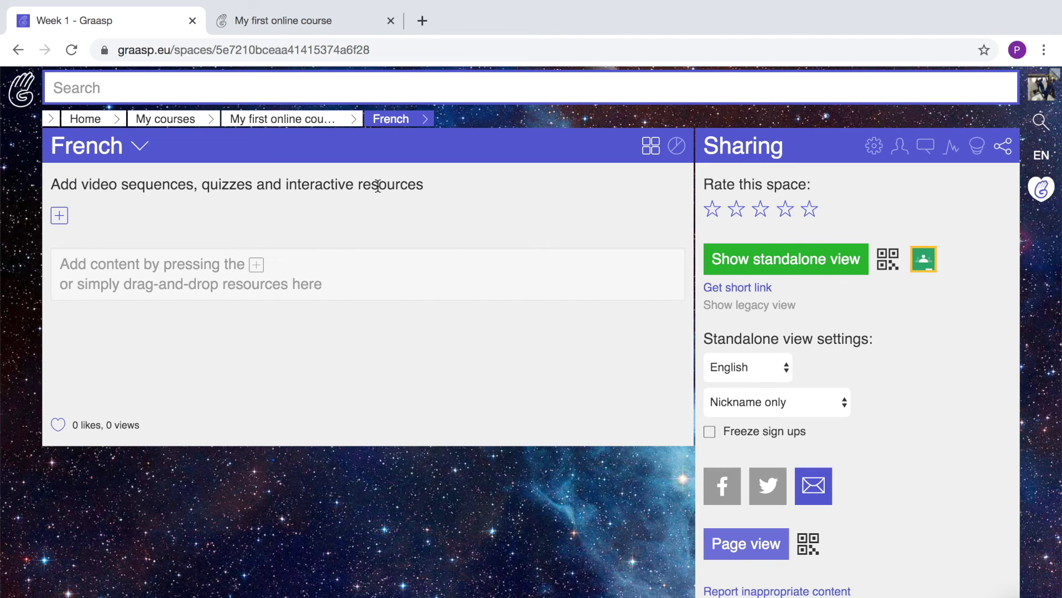
Step: Replace the French space's description with 'Bonjour !'
click(428, 187)
key(BackSpace)
key(BackSpace)
key(BackSpace)
key(BackSpace)
key(BackSpace)
key(BackSpace)
key(BackSpace)
key(BackSpace)
key(BackSpace)
key(BackSpace)
key(BackSpace)
key(BackSpace)
key(BackSpace)
key(BackSpace)
key(BackSpace)
key(BackSpace)
key(BackSpace)
key(BackSpace)
key(BackSpace)
key(BackSpace)
key(BackSpace)
key(BackSpace)
key(BackSpace)
key(BackSpace)
key(BackSpace)
key(BackSpace)
key(BackSpace)
key(BackSpace)
key(BackSpace)
key(BackSpace)
key(BackSpace)
key(BackSpace)
key(BackSpace)
key(BackSpace)
key(BackSpace)
key(BackSpace)
key(BackSpace)
key(BackSpace)
key(BackSpace)
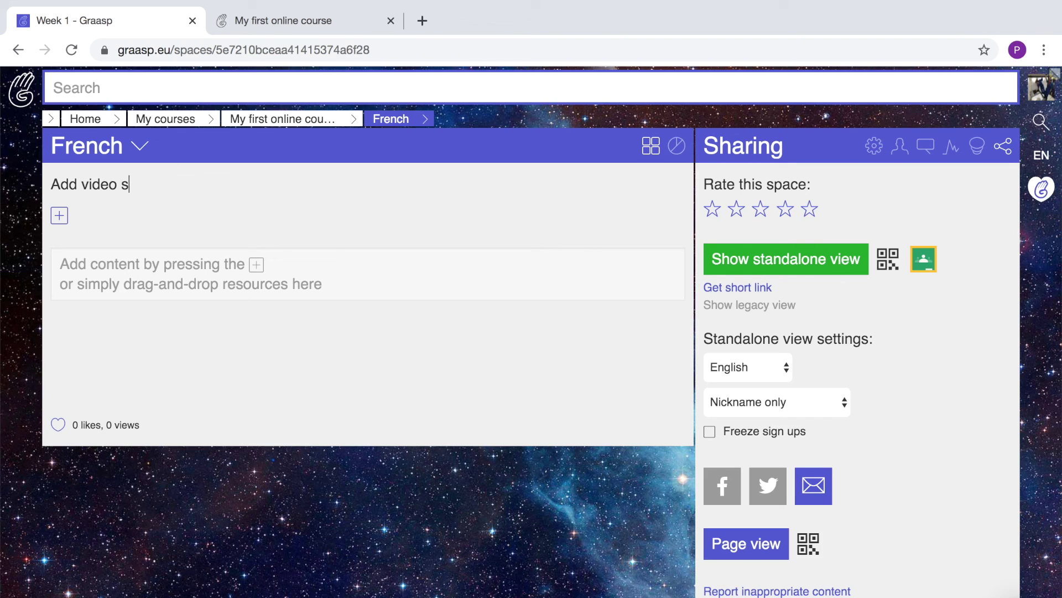
key(BackSpace)
key(BackSpace)
key(BackSpace)
key(BackSpace)
key(BackSpace)
key(BackSpace)
key(BackSpace)
key(BackSpace)
key(BackSpace)
key(BackSpace)
key(BackSpace)
text(Bonjour !)
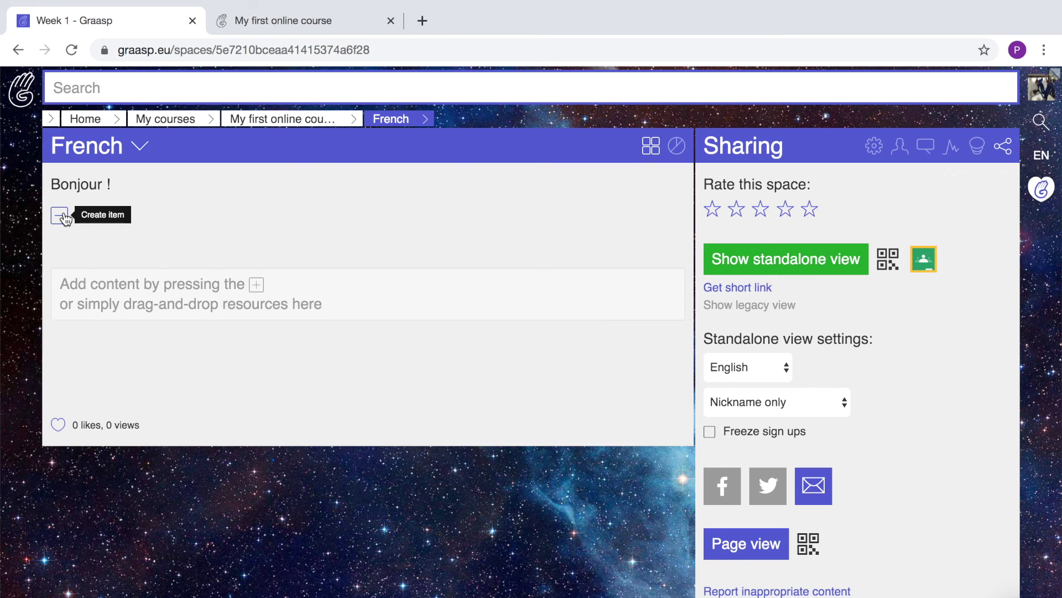
click(61, 216)
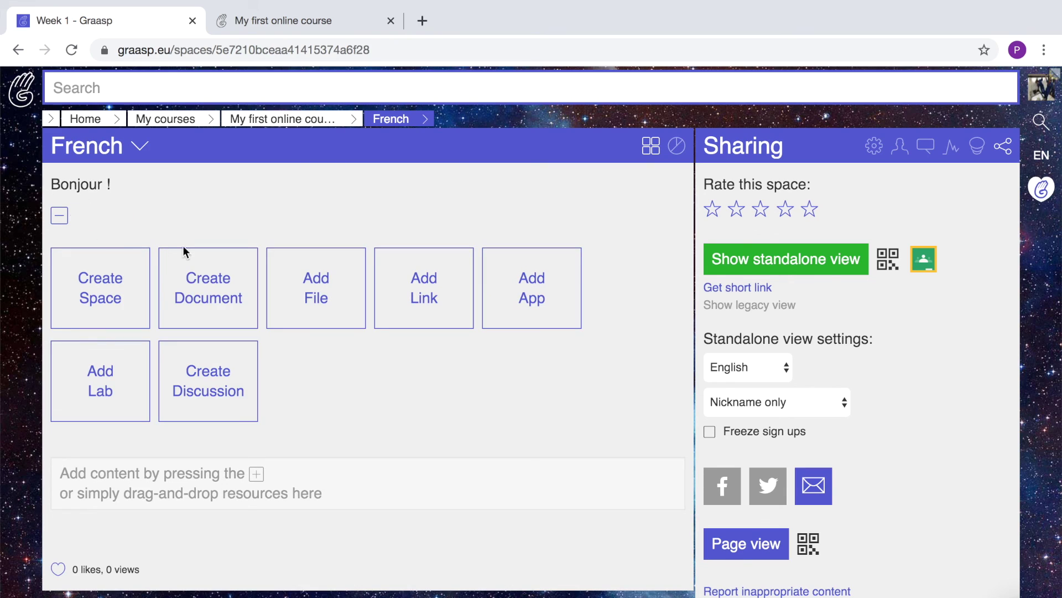
Step: Upload Pascal.pdf into the French space
click(318, 295)
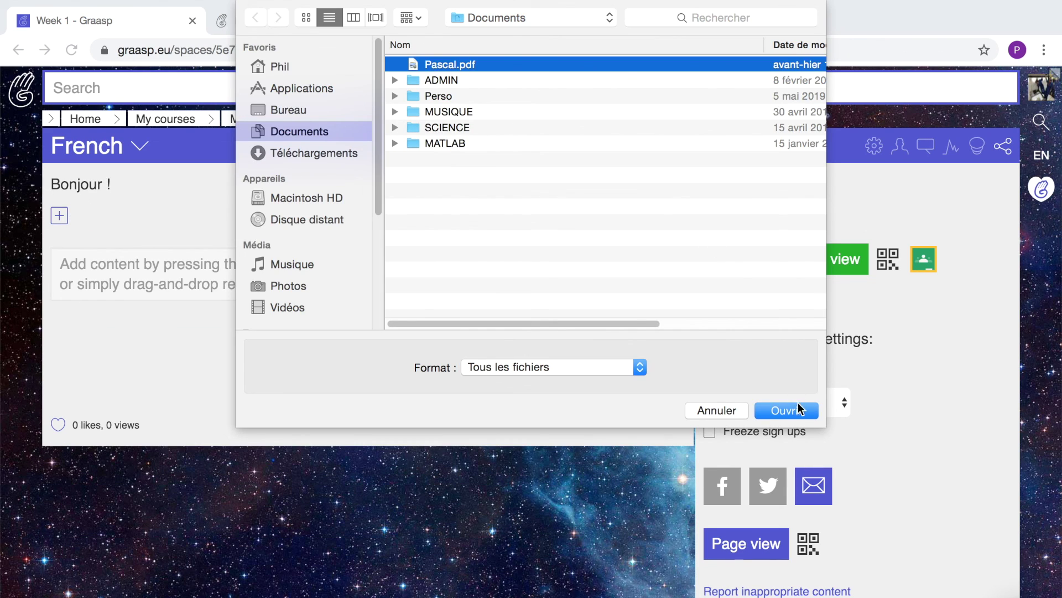
click(786, 410)
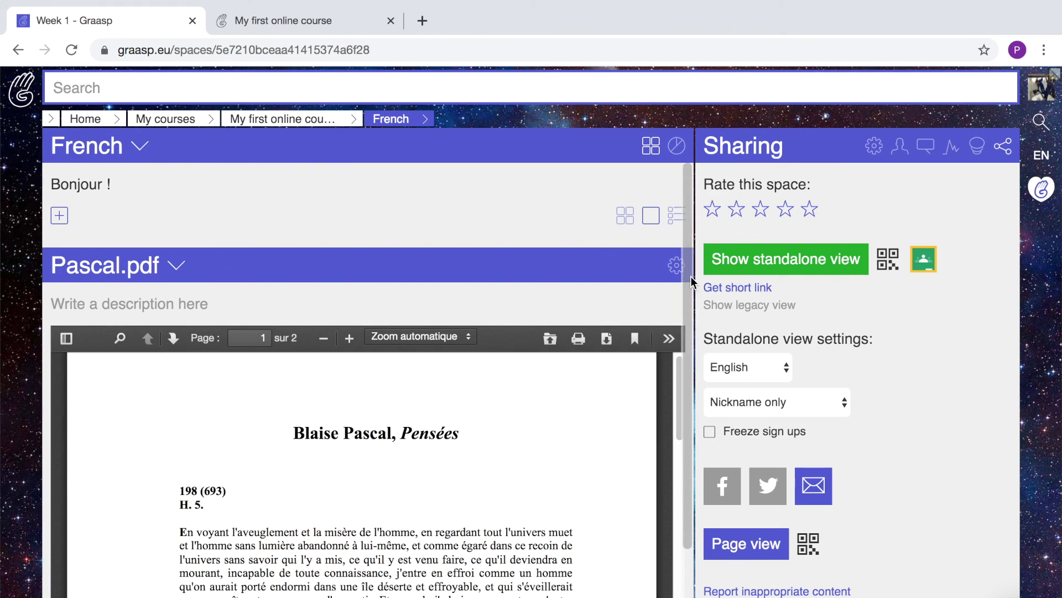
drag(690, 276, 690, 415)
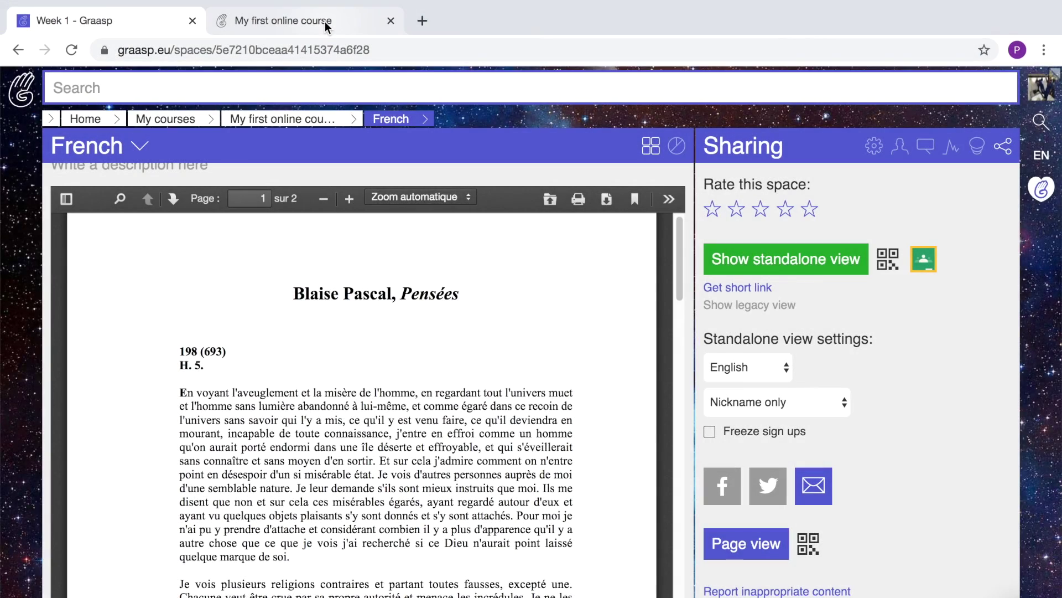
Step: Reload the student page view to confirm Pascal.pdf appears below 'Bonjour !'
click(324, 21)
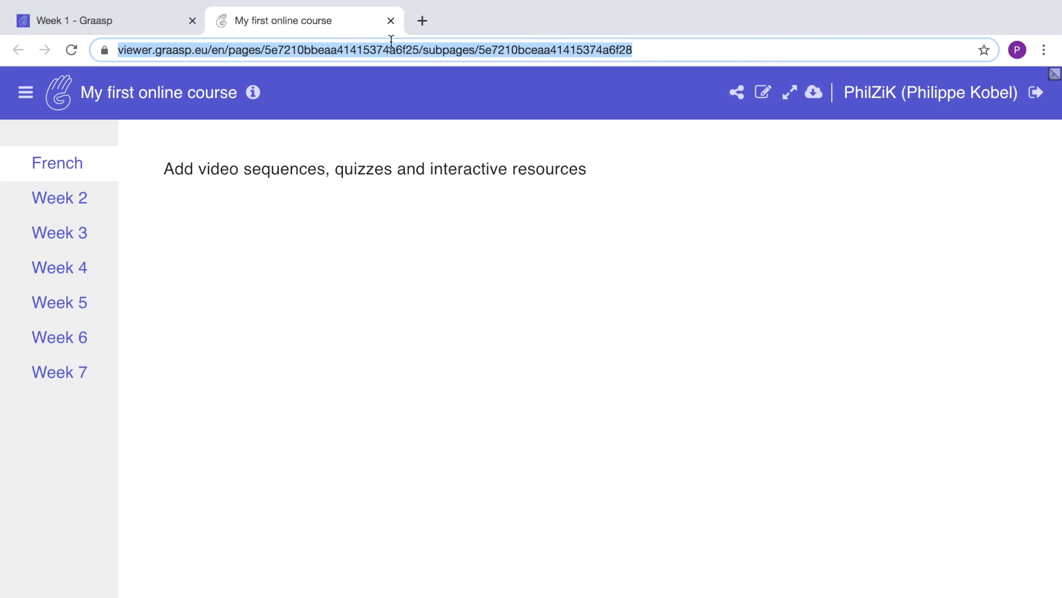
key(Return)
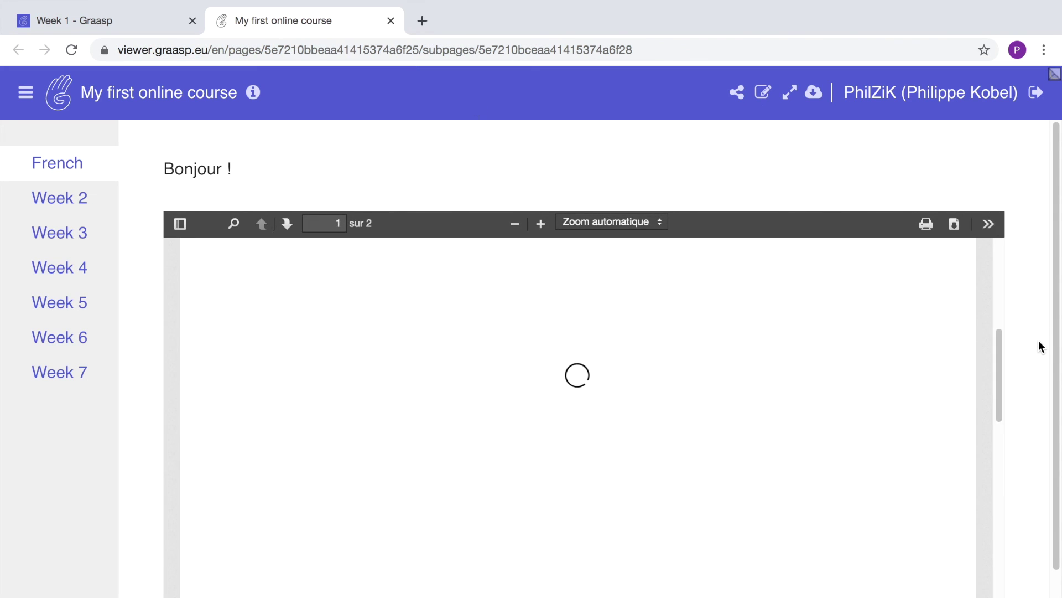
drag(1002, 366, 995, 253)
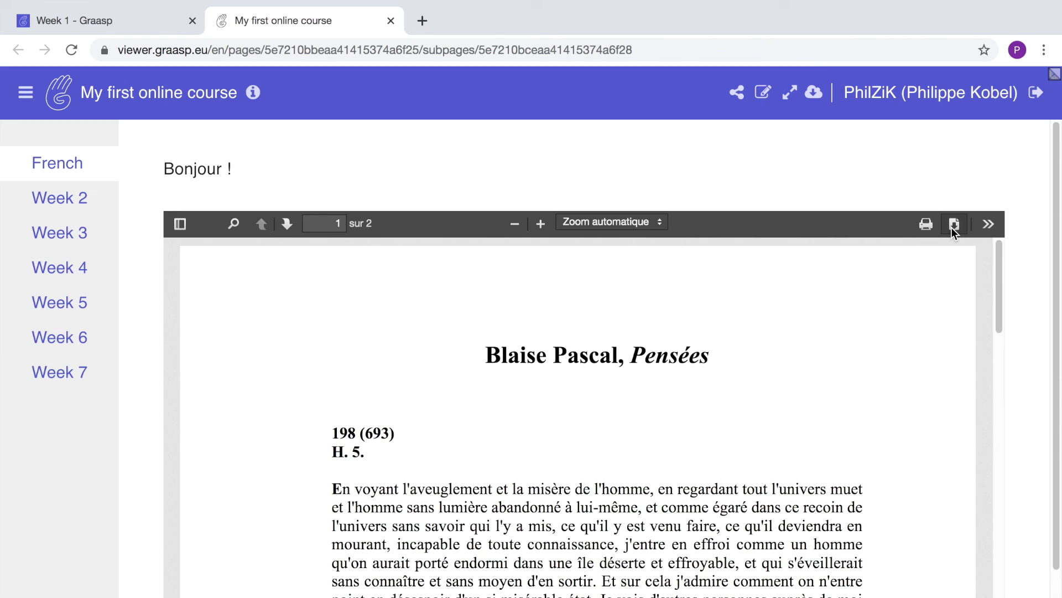